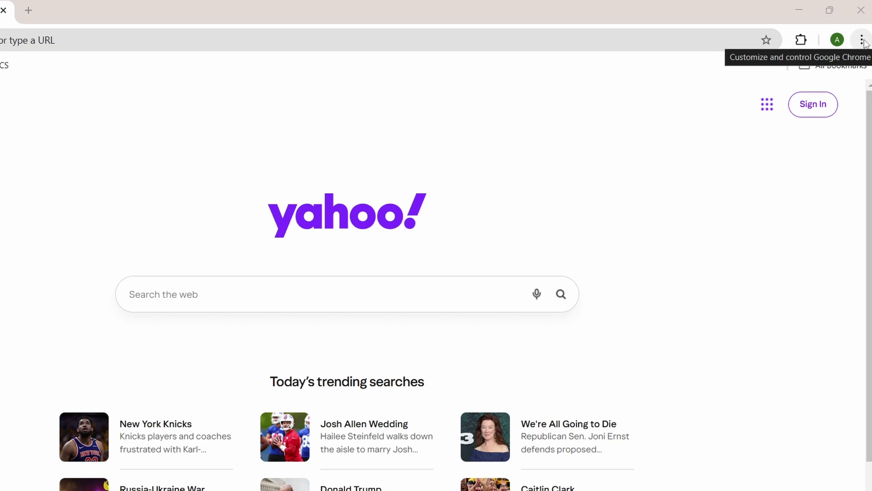
# Open Chrome Settings from the three-dot browser menu.
pyautogui.click(860, 38)
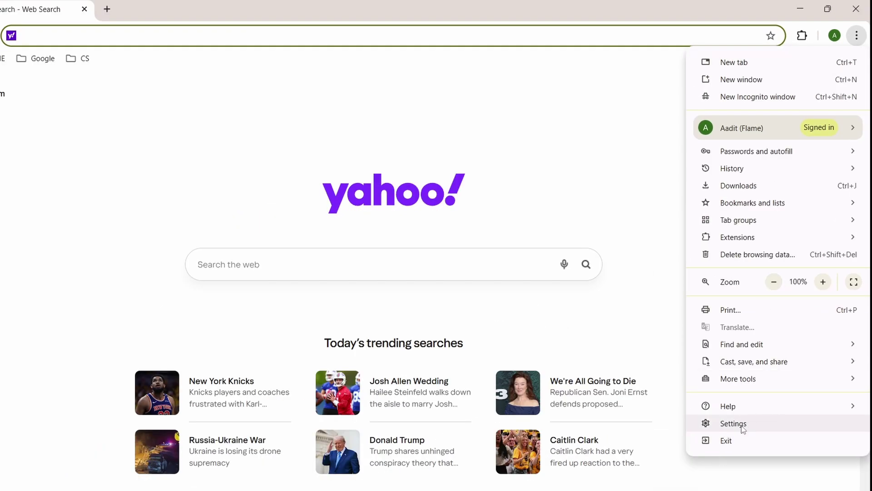
pyautogui.click(743, 428)
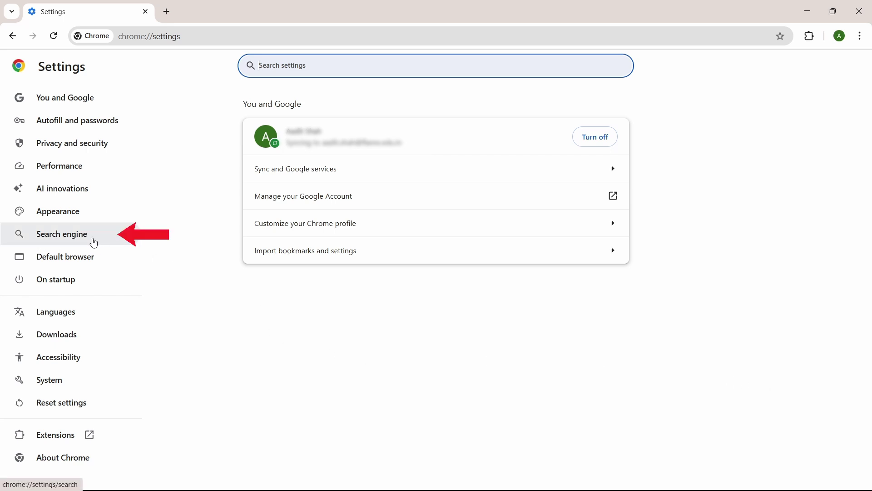
# Show the Search engine settings, where Yahoo! is the current default.
pyautogui.click(61, 236)
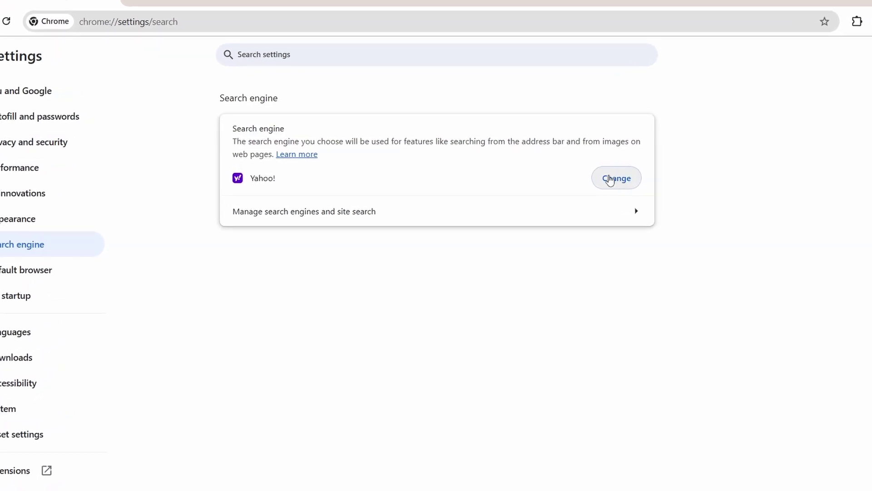
# Replace Yahoo! with Google as Chrome's default search engine.
pyautogui.click(615, 180)
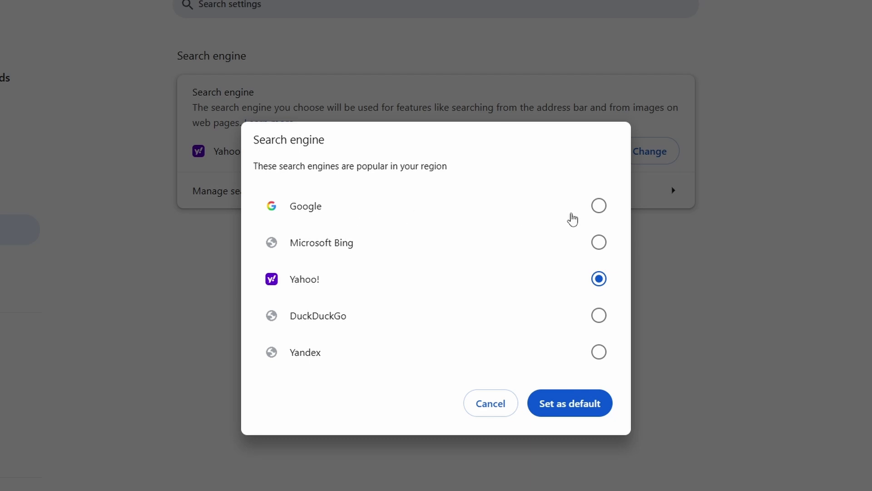
pyautogui.click(597, 207)
pyautogui.click(572, 412)
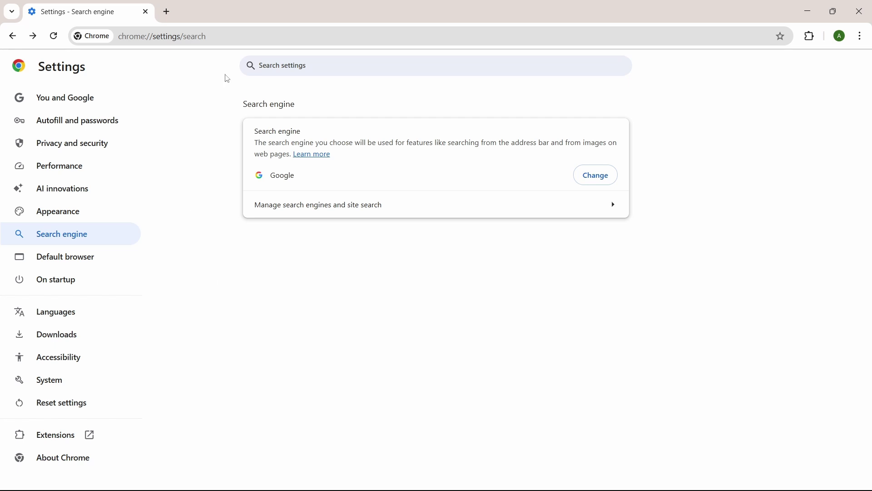
# Open a new tab displaying the Google search page.
pyautogui.click(167, 12)
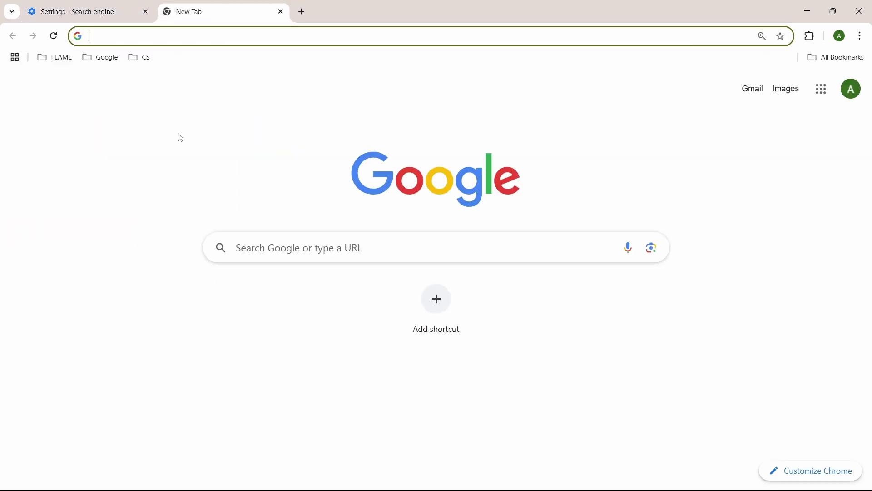